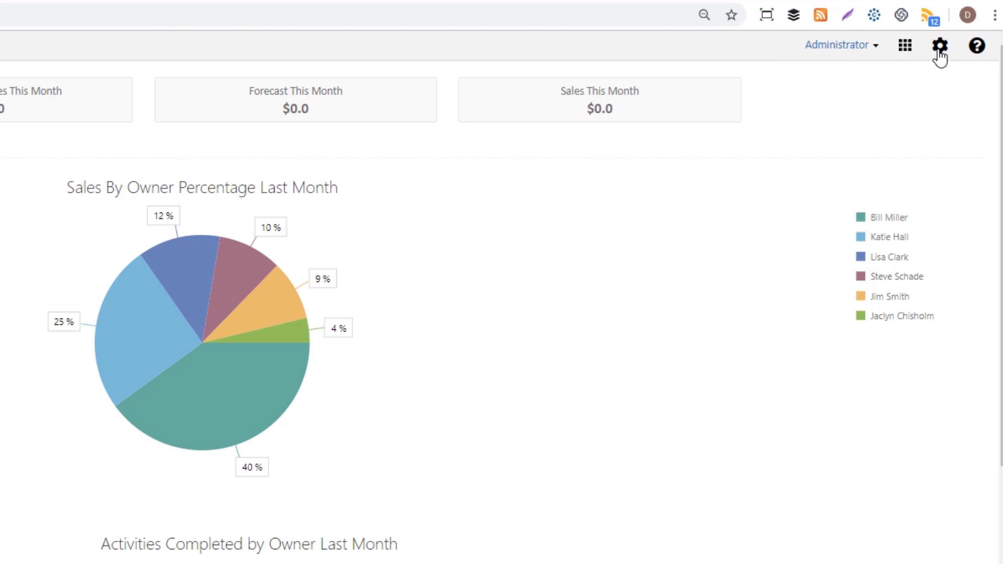
Step: Add a new account record type named Vendor under Customization > Accounts > Record Types
left_click(941, 49)
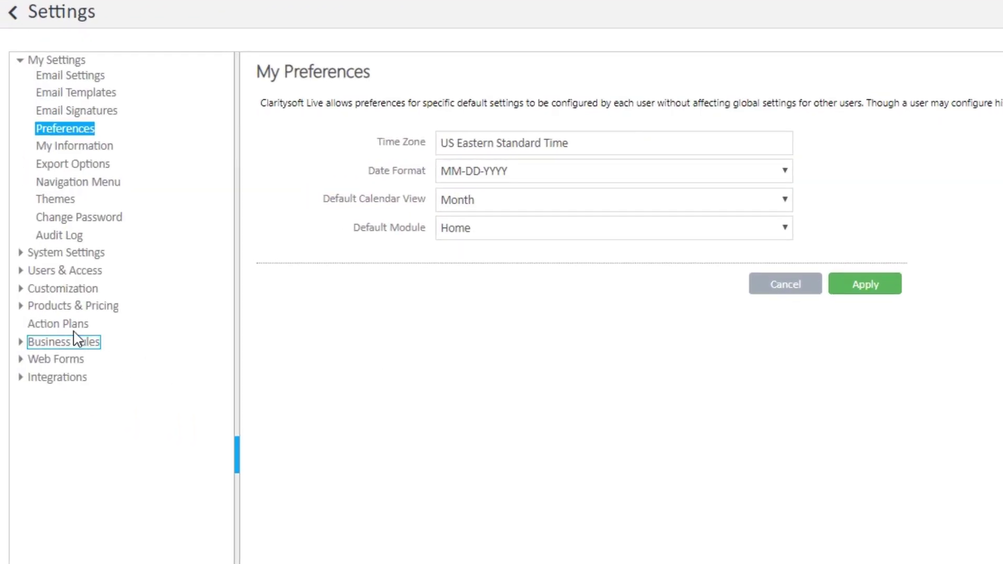
left_click(20, 288)
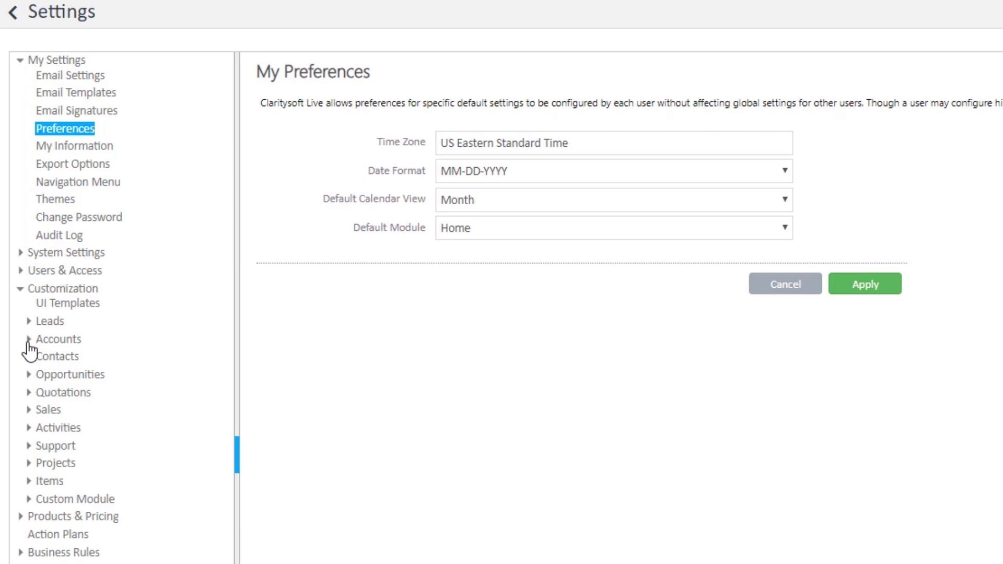
left_click(29, 339)
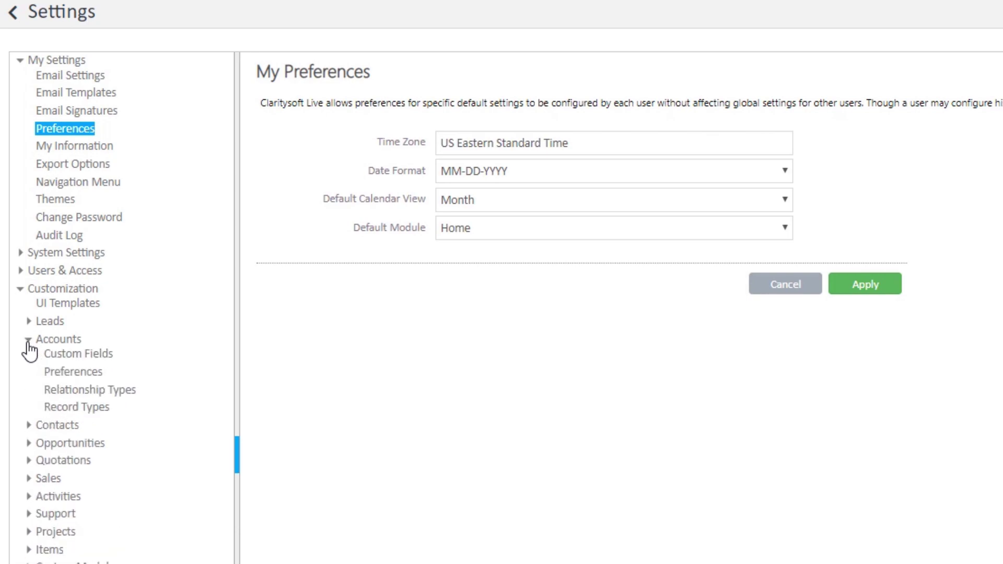
left_click(55, 414)
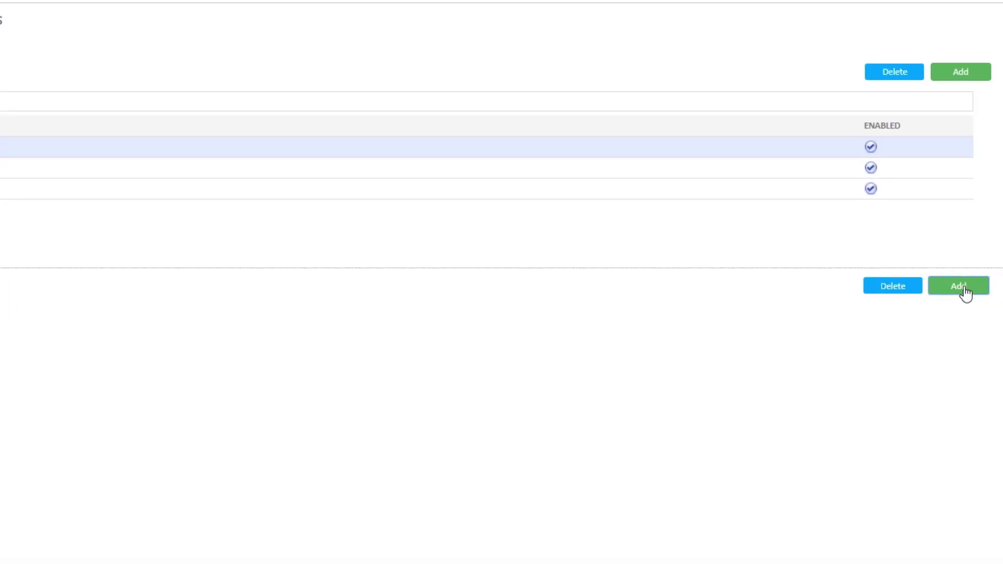
left_click(958, 287)
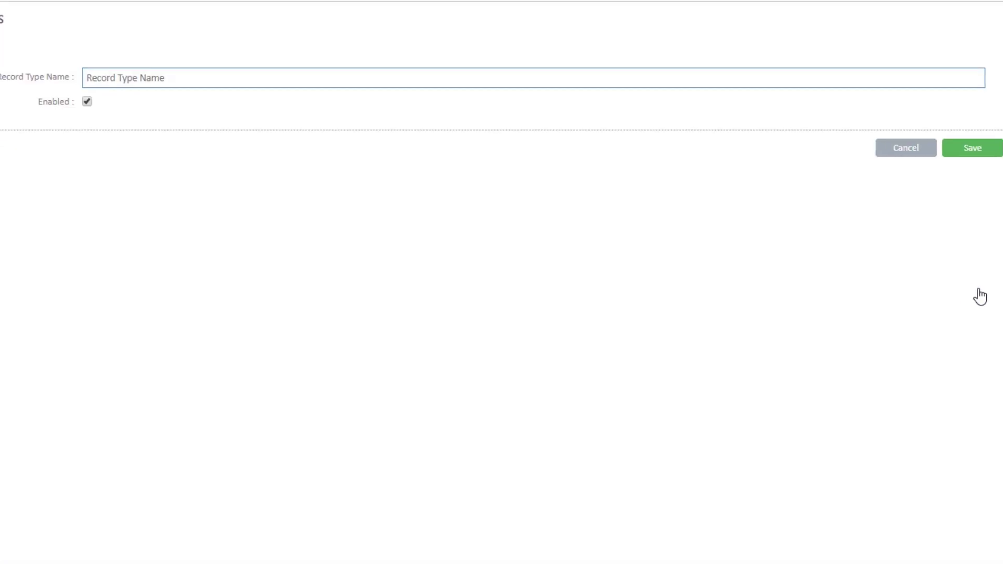
type("Vendor")
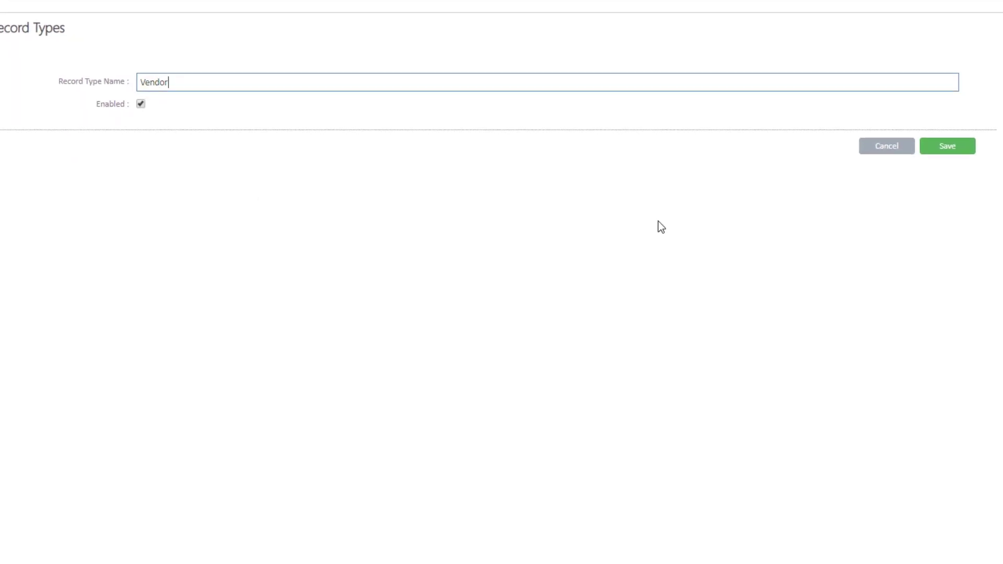
left_click(950, 149)
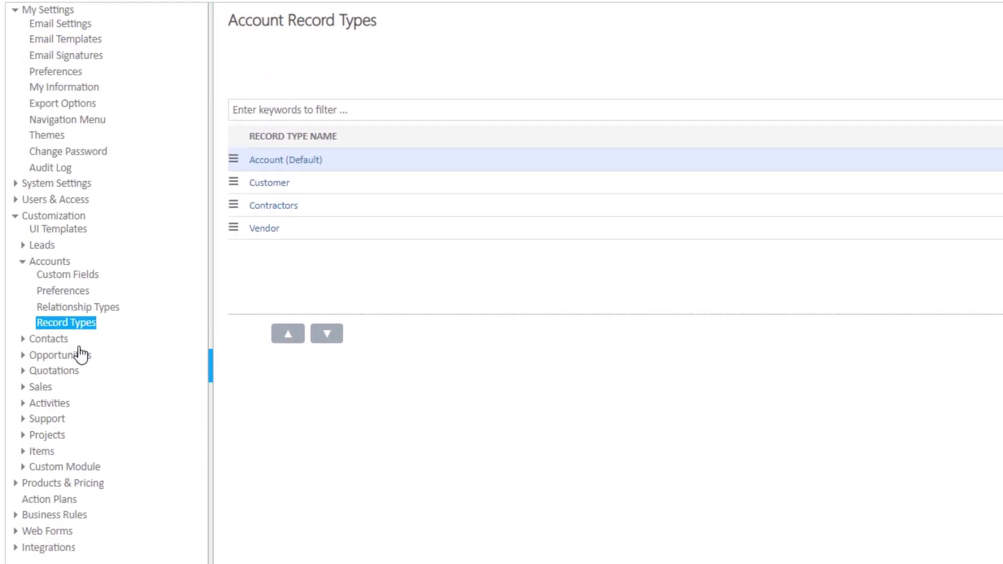
Step: Load the base template of the Account (Vendor) UI Template for editing
left_click(53, 259)
left_click(53, 218)
left_click(53, 229)
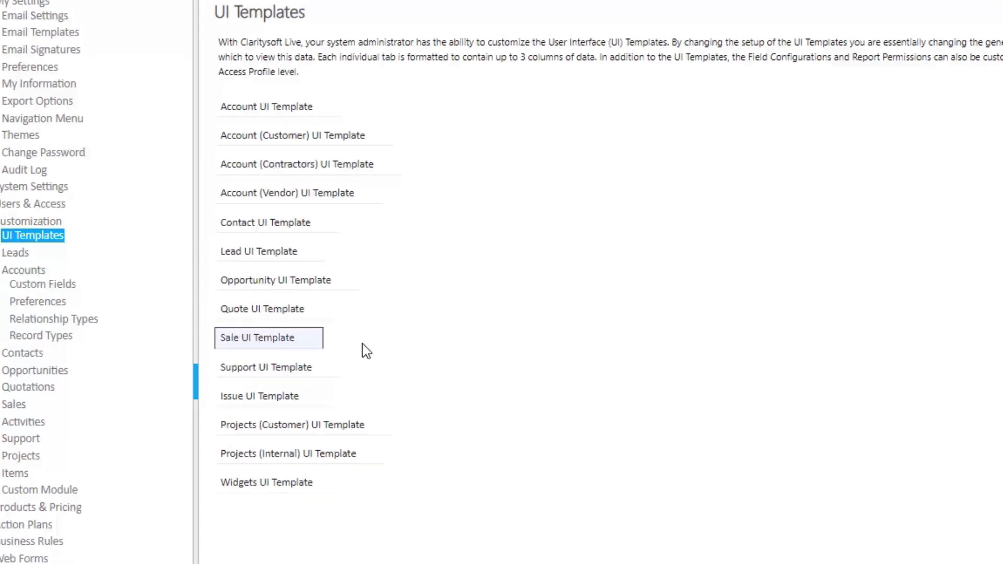
left_click(330, 194)
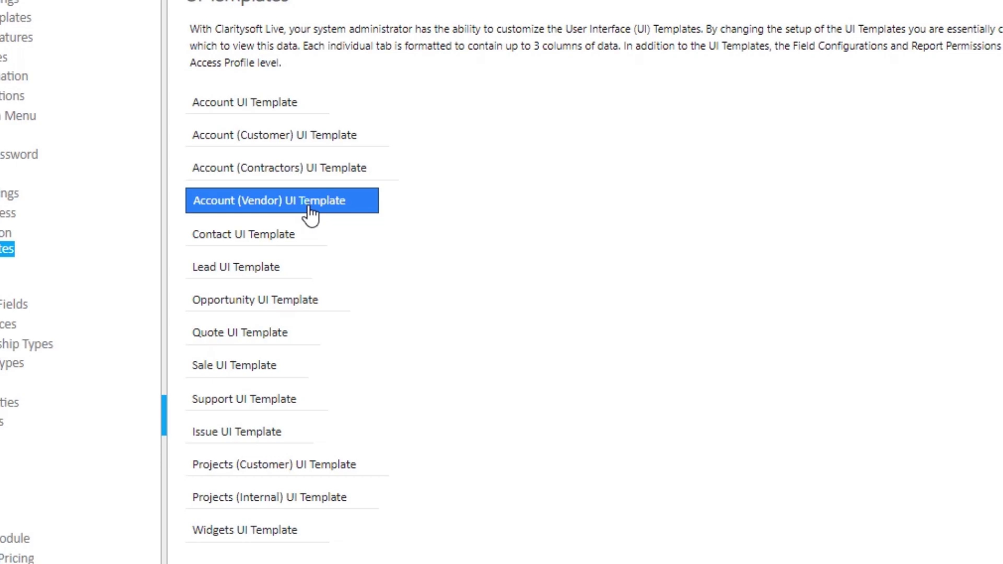
left_click(309, 65)
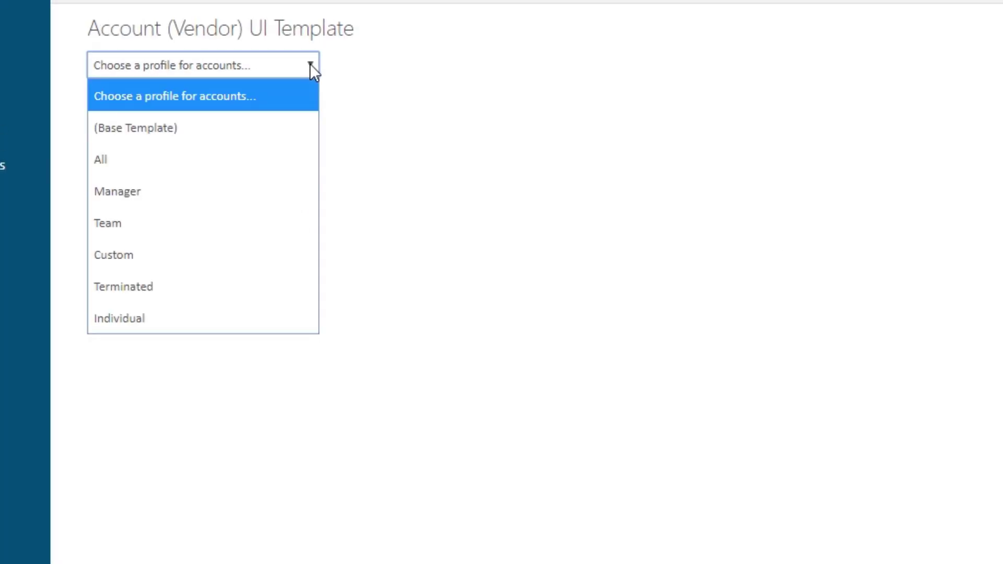
left_click(157, 132)
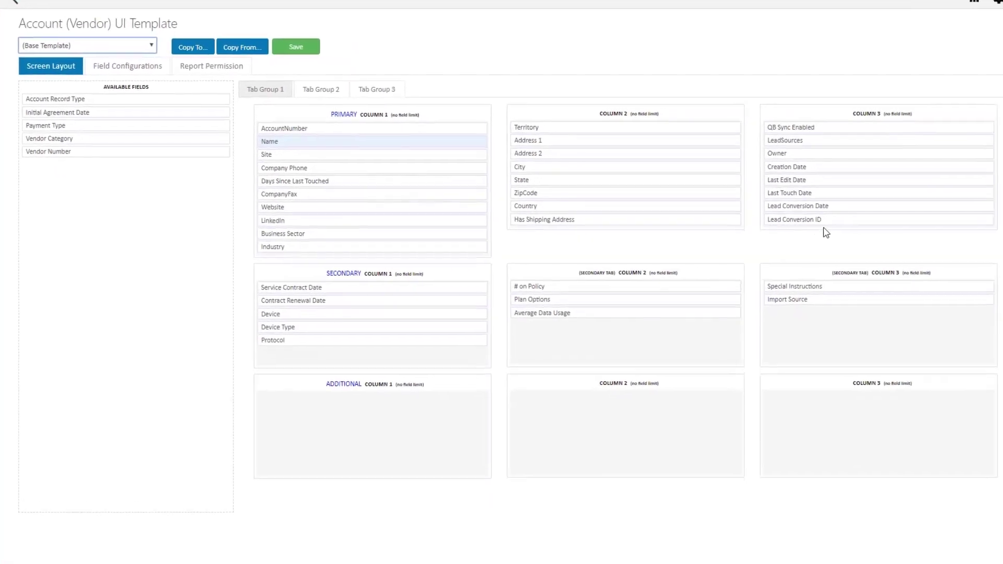
Step: Move the customer-only fields, including Owner and Business Sector, back to available fields
mouse_move(815, 220)
left_mouse_down()
mouse_move(62, 210)
mouse_move(63, 196)
left_mouse_up()
left_click_drag(815, 192, 62, 220)
left_click_drag(814, 167, 63, 213)
left_click_drag(783, 152, 84, 237)
mouse_move(769, 137)
left_mouse_down()
mouse_move(63, 239)
mouse_move(63, 252)
left_mouse_up()
left_click_drag(532, 214, 71, 269)
left_click_drag(266, 243, 63, 277)
mouse_move(276, 229)
left_mouse_down()
mouse_move(98, 312)
mouse_move(100, 292)
left_mouse_up()
left_click_drag(287, 178, 102, 323)
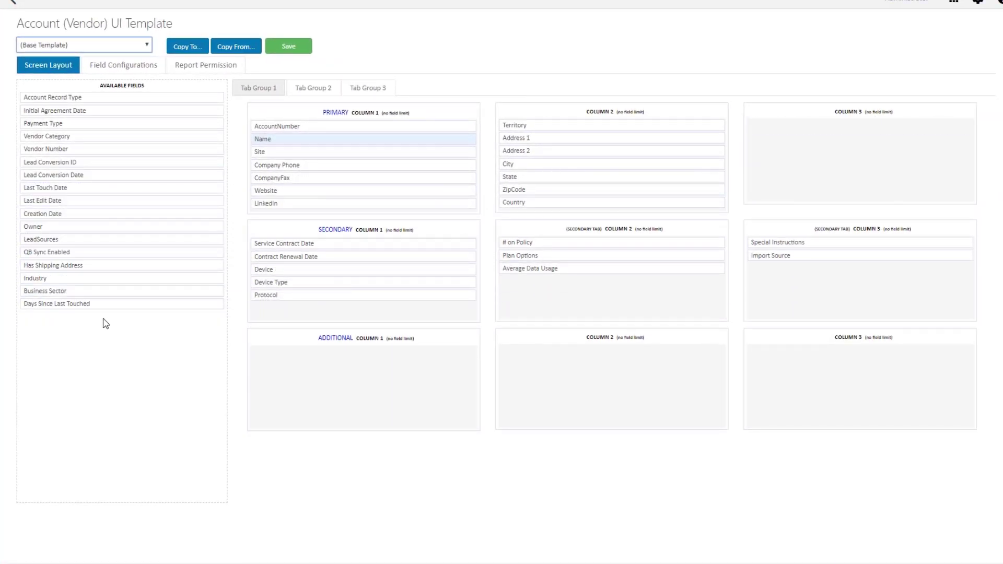
Step: Put Vendor Category and Vendor Number in column 3, Account Record Type after Name, and save
mouse_move(47, 136)
left_mouse_down()
mouse_move(862, 126)
mouse_move(788, 141)
left_mouse_up()
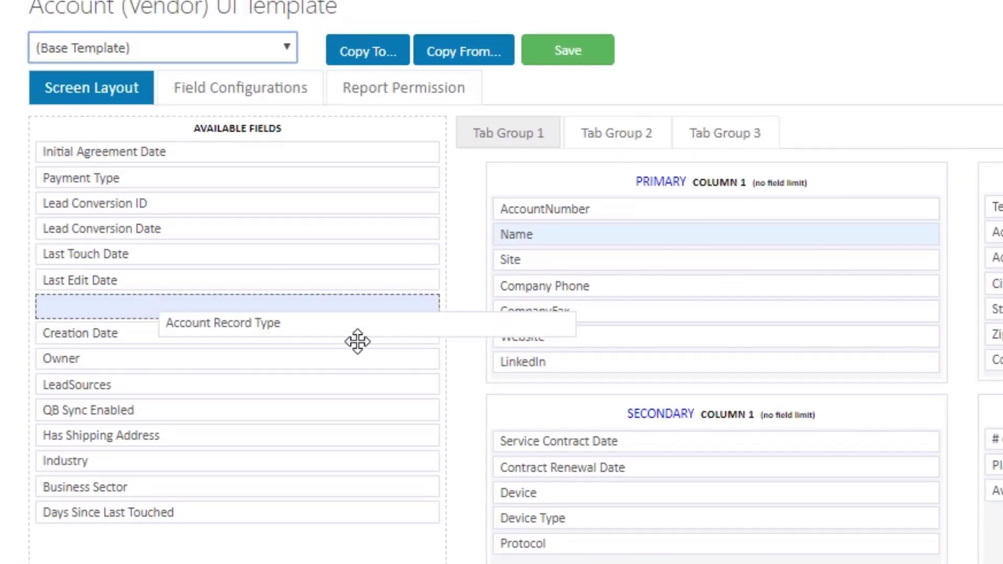
left_click_drag(181, 149, 645, 239)
left_click(533, 45)
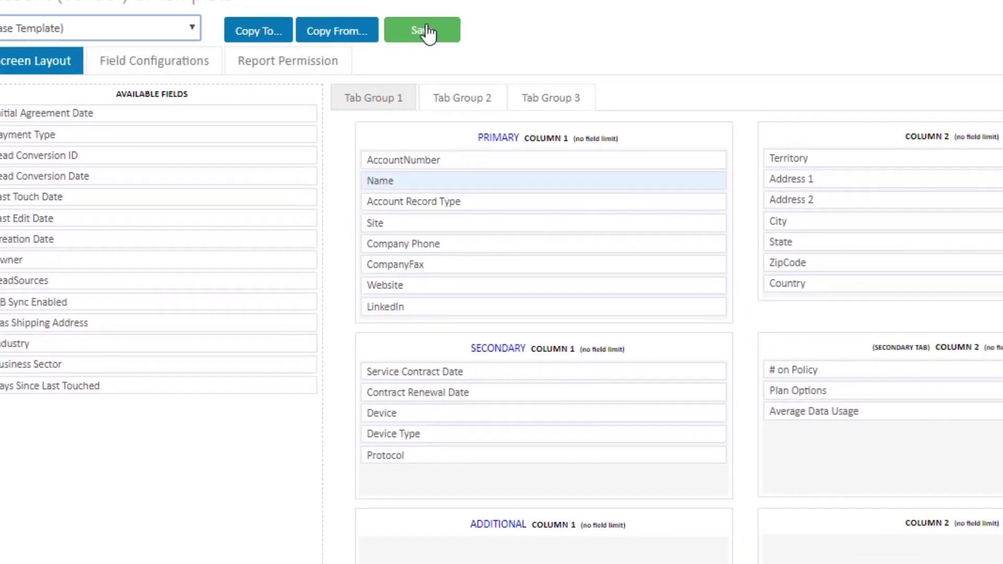
Step: Save the Vendor layout, copy it to all six access profiles, and go to Accounts
left_click(621, 362)
left_click(182, 18)
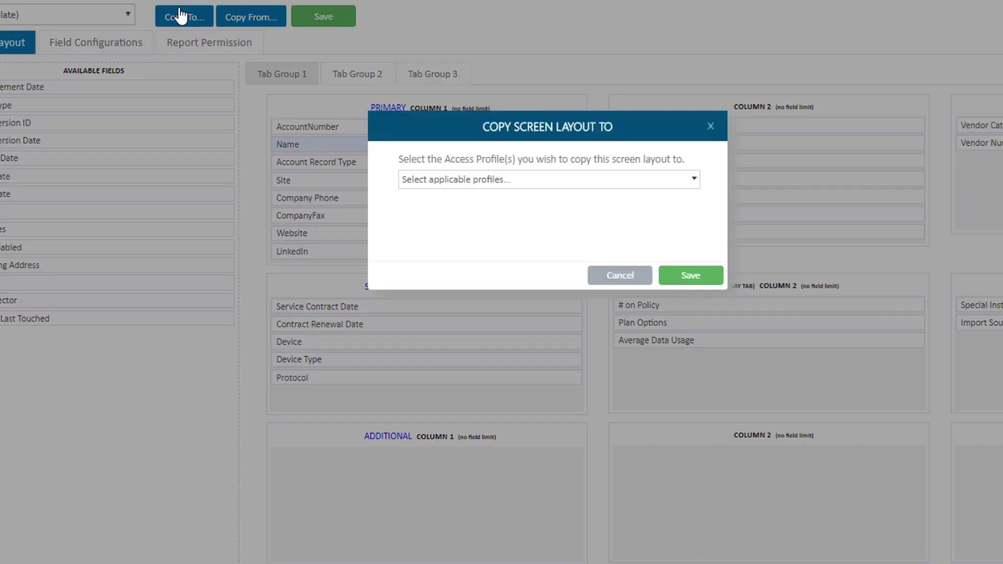
left_click(689, 182)
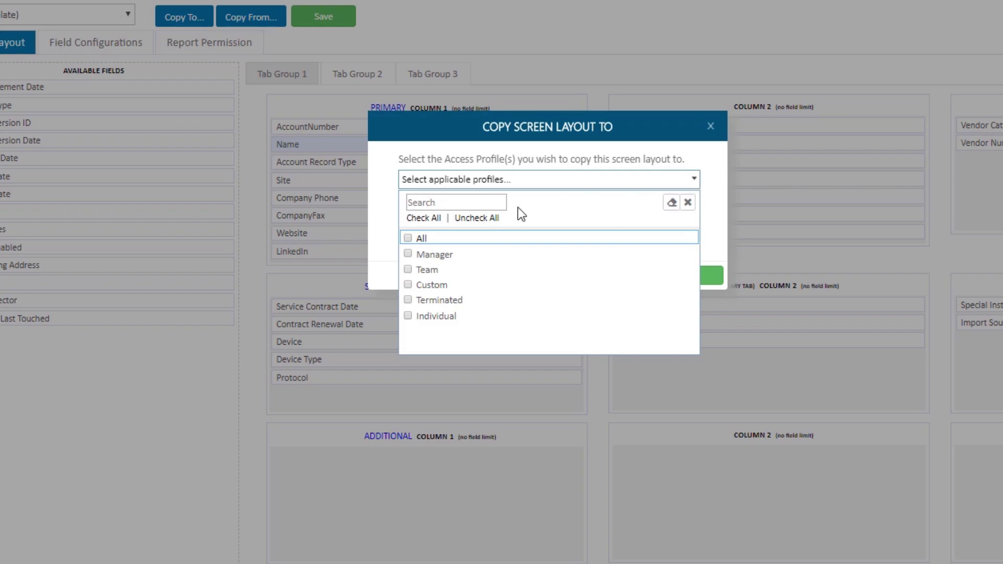
left_click(422, 219)
left_click(715, 239)
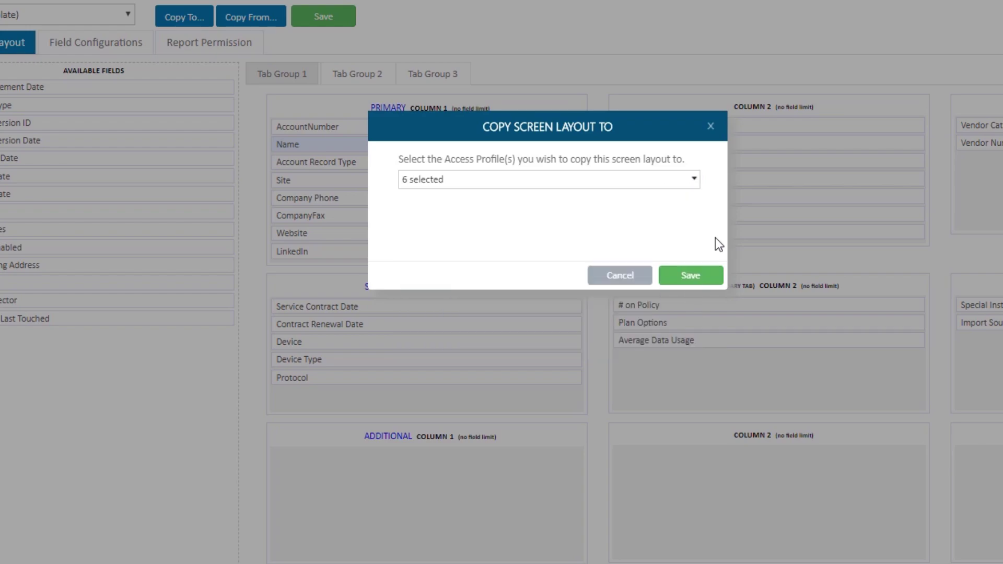
left_click(694, 275)
left_click(43, 91)
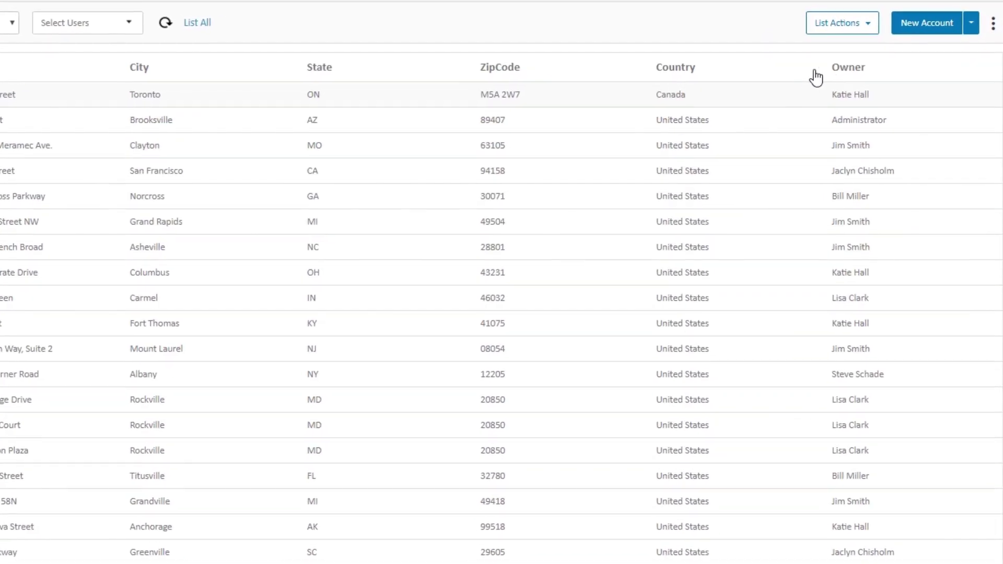
Step: Add Account Record Type to the Accounts list's visible columns, then sign out as Administrator
left_click(992, 21)
left_click(959, 78)
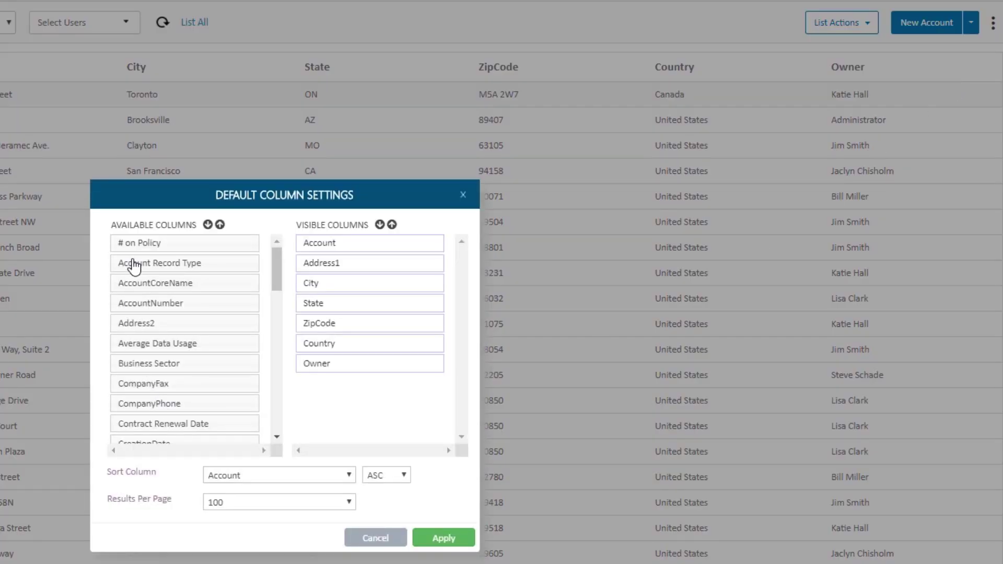
left_click_drag(133, 263, 316, 271)
left_click(433, 528)
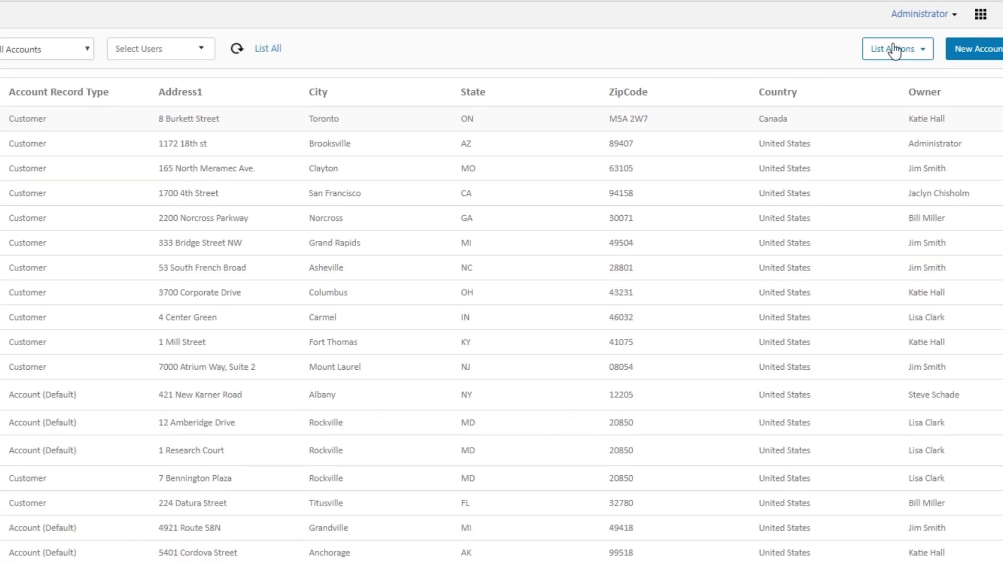
left_click(895, 44)
left_click(889, 103)
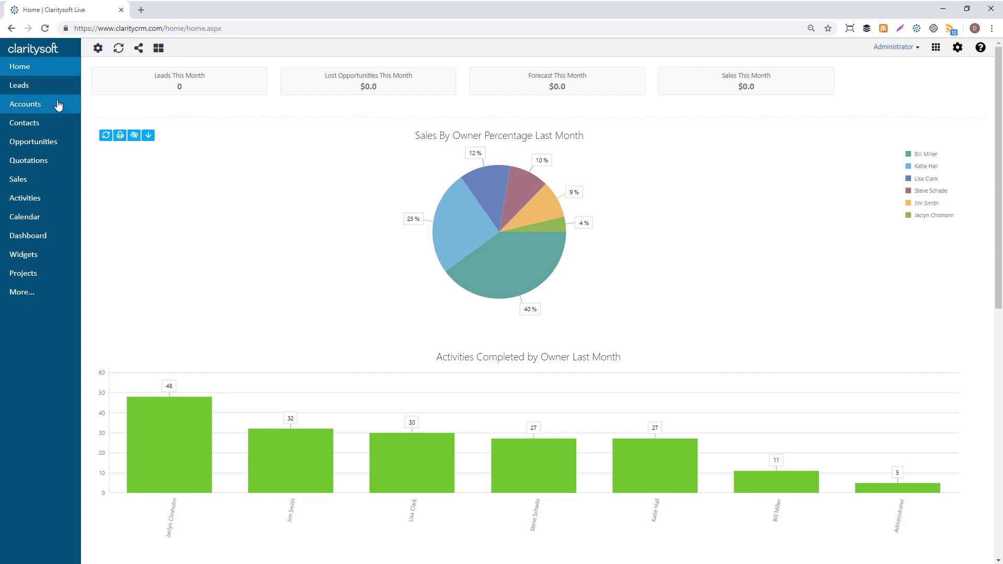
Step: Start a new account from the Accounts list with the Vendor record type
left_click(52, 103)
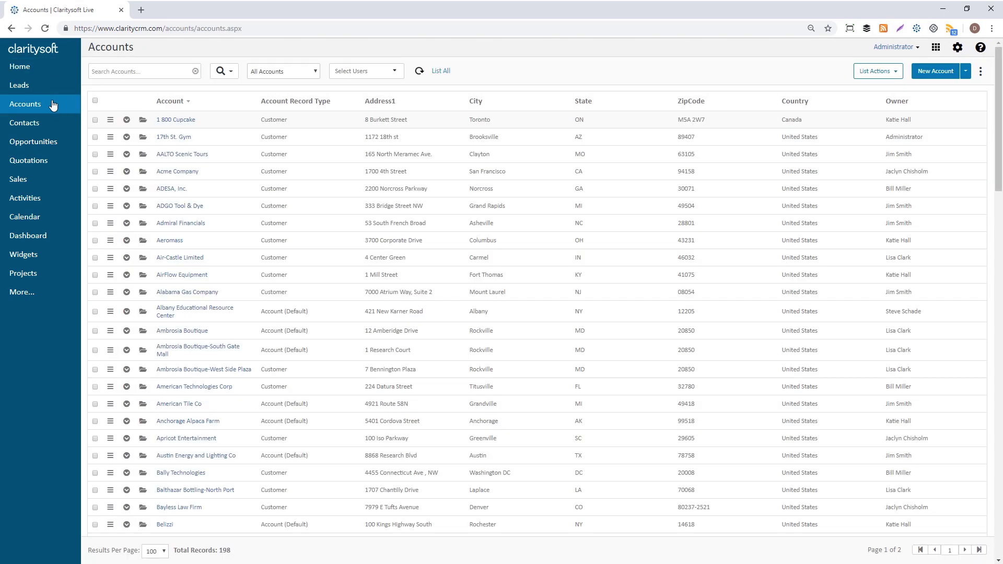
left_click(938, 71)
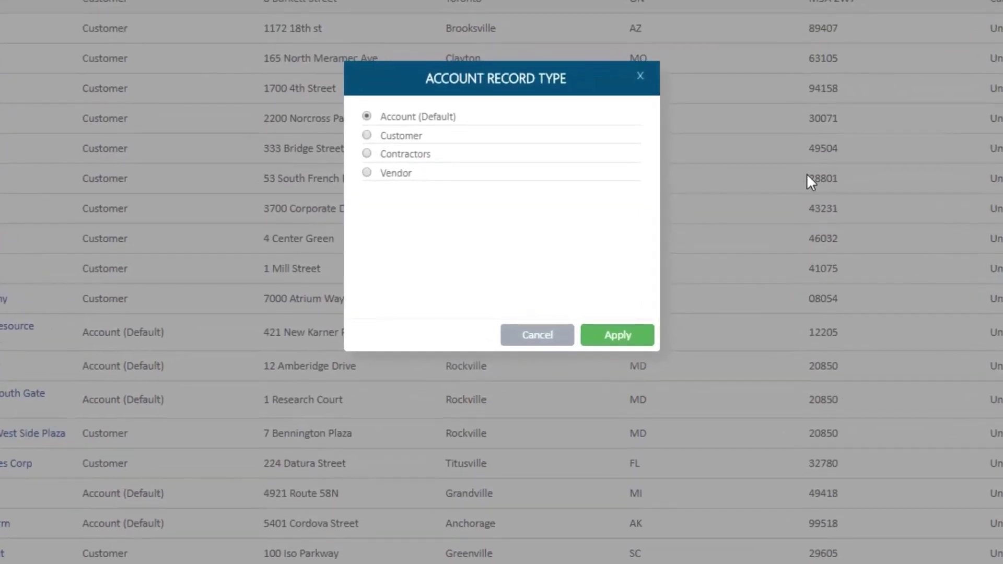
left_click(367, 173)
left_click(611, 337)
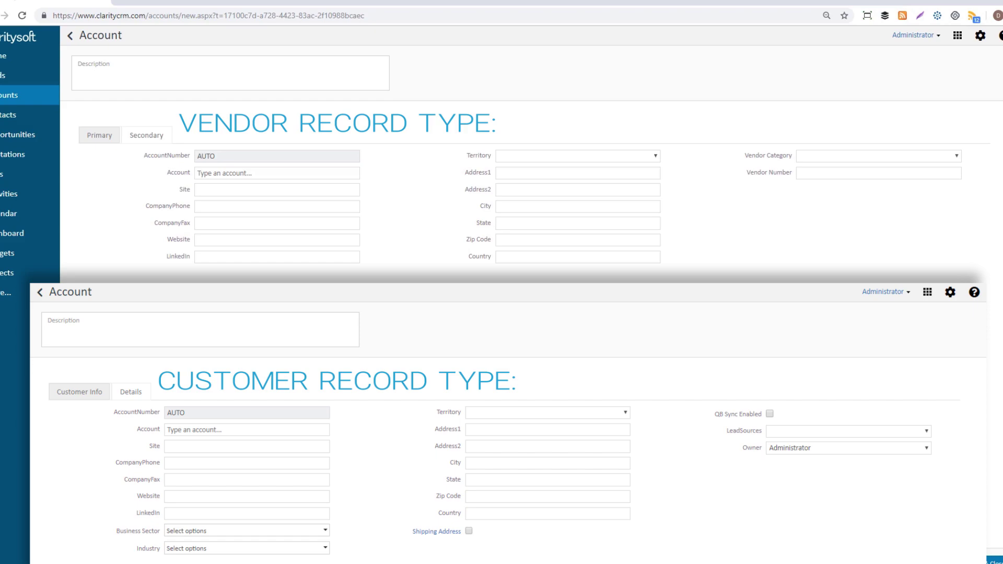
Step: Create vendor account '1AAA Office Supplies' with category Supplies and a vendor number, and save
left_click(269, 173)
type("1A")
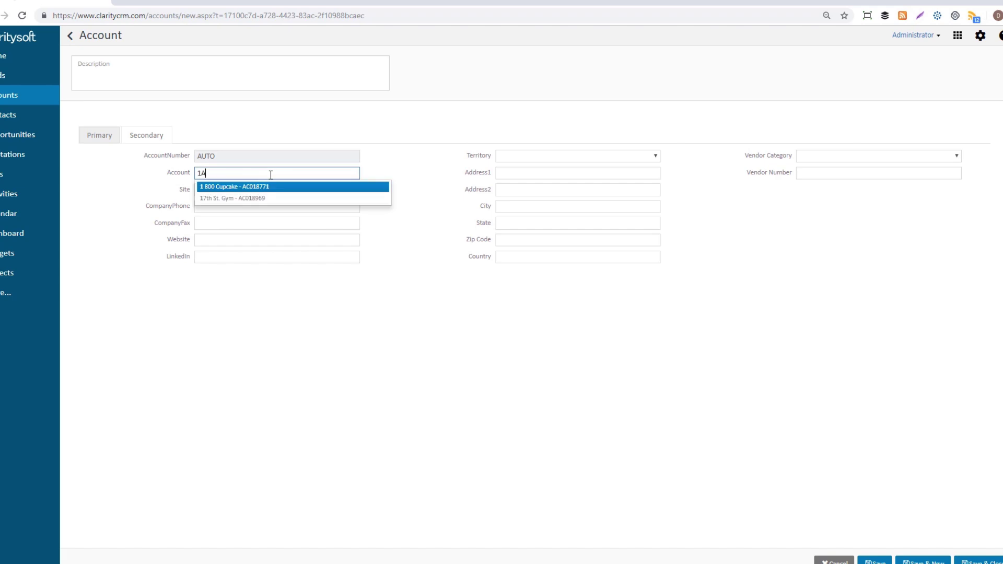
type("AA Office Supplies")
left_click(953, 157)
left_click(896, 220)
left_click(877, 173)
type("2AAA")
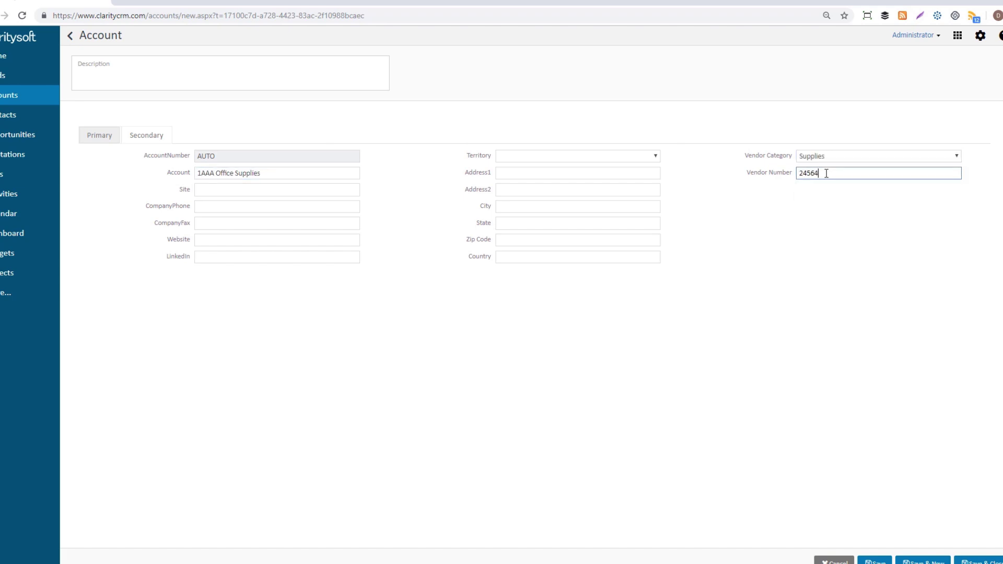
left_click(979, 561)
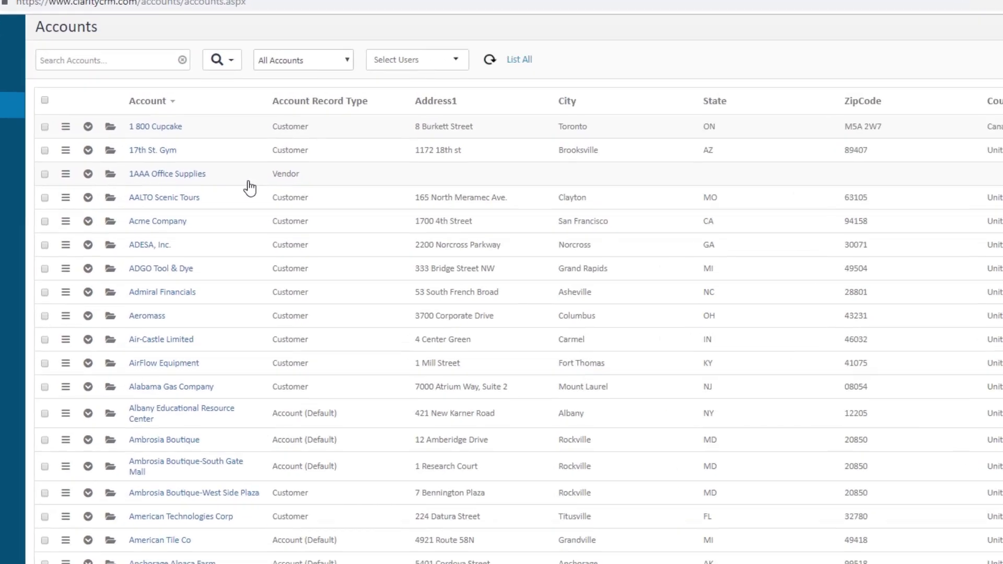